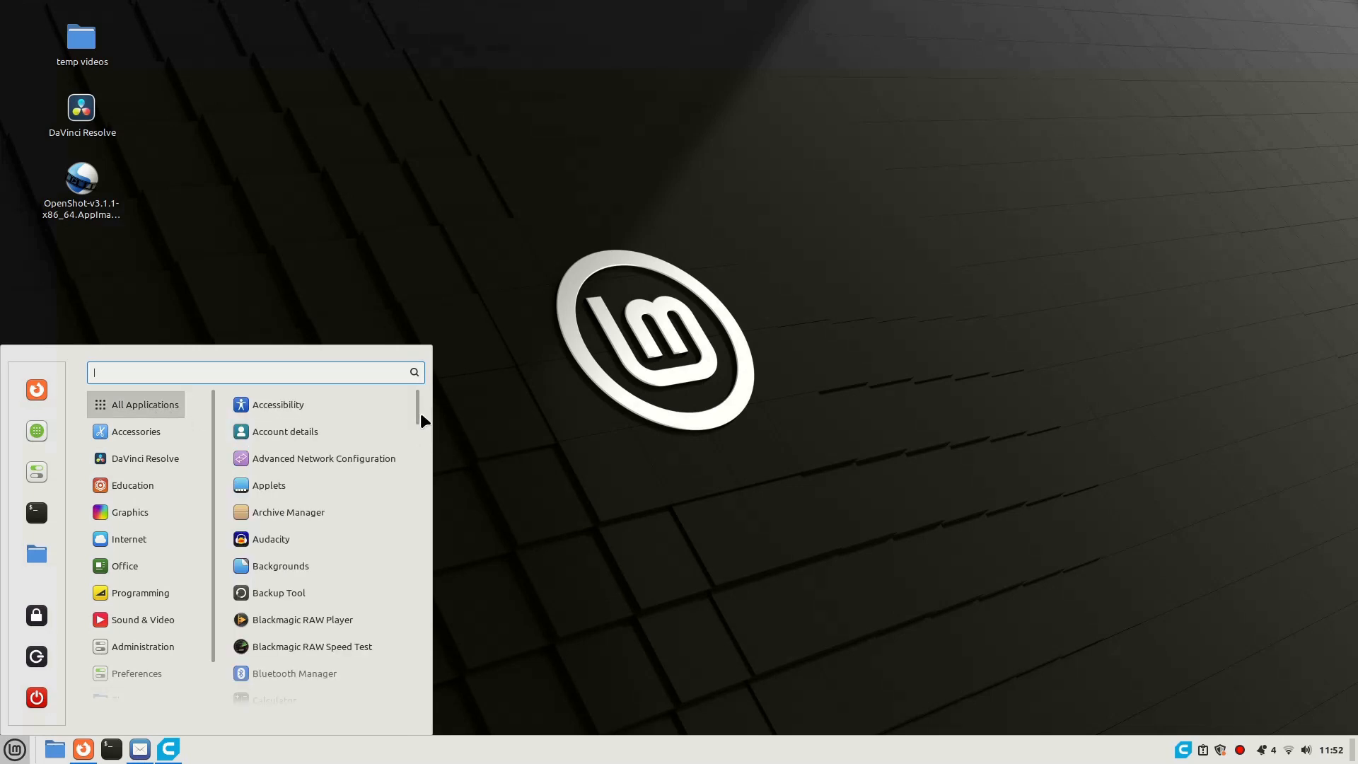
- Launch Synaptic Package Manager and authenticate with the account password
{"action": "left_click_drag", "start_coordinate": [420, 417], "coordinate": [393, 639]}
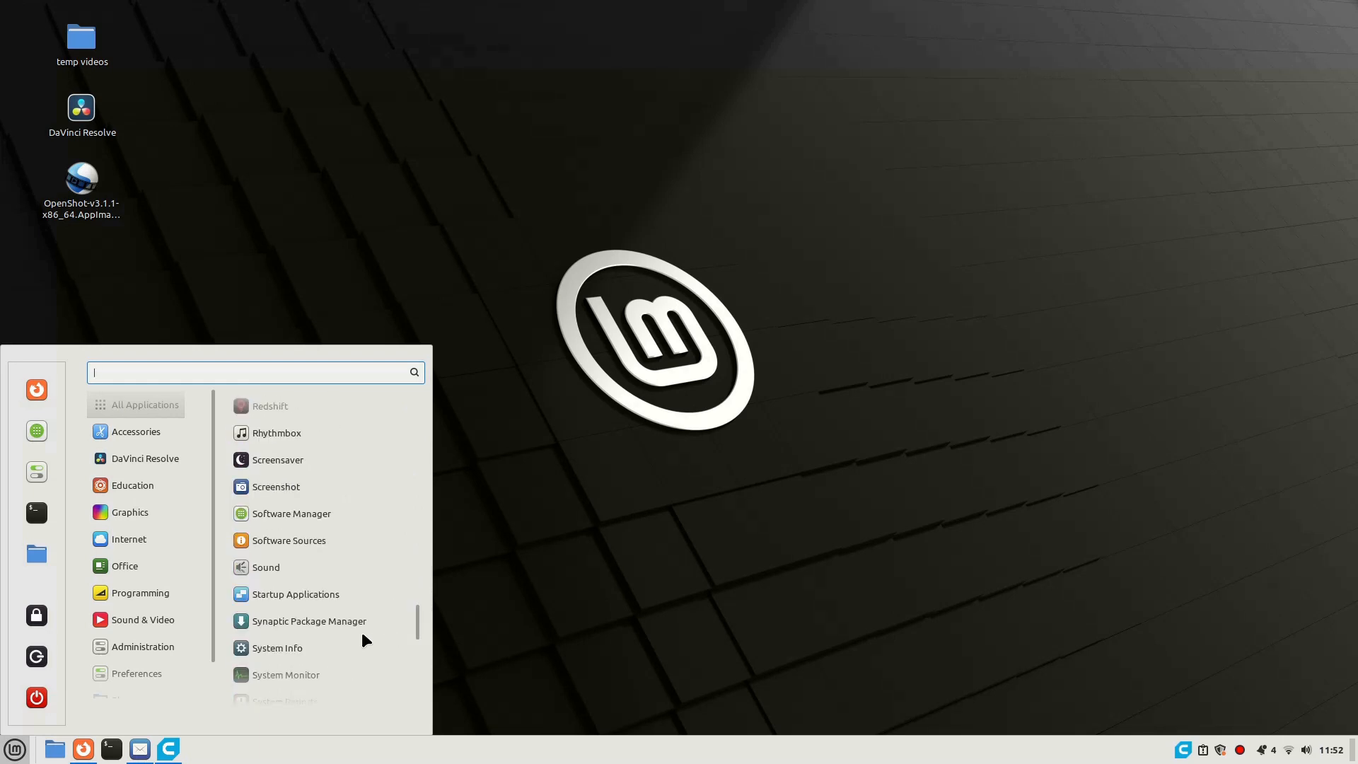
{"action": "left_click", "coordinate": [327, 626]}
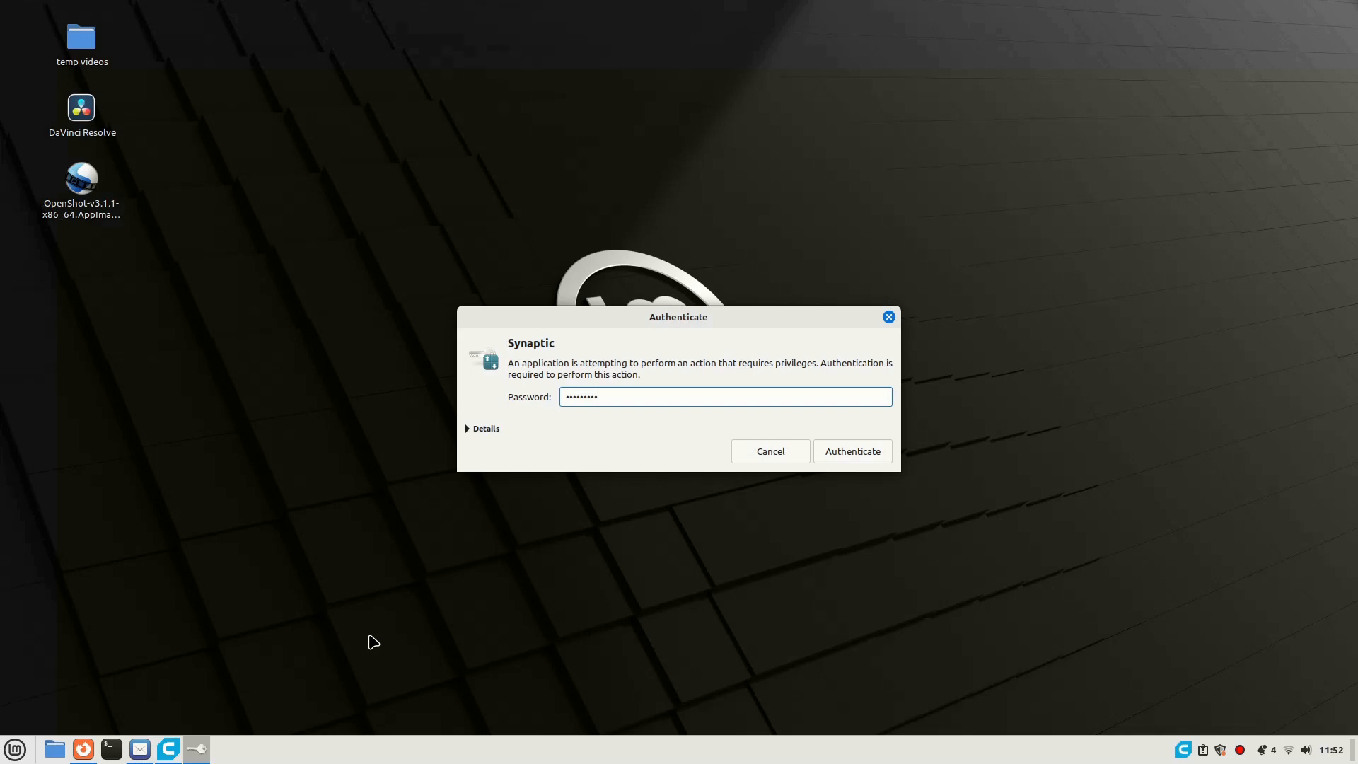
{"action": "left_click", "coordinate": [857, 456]}
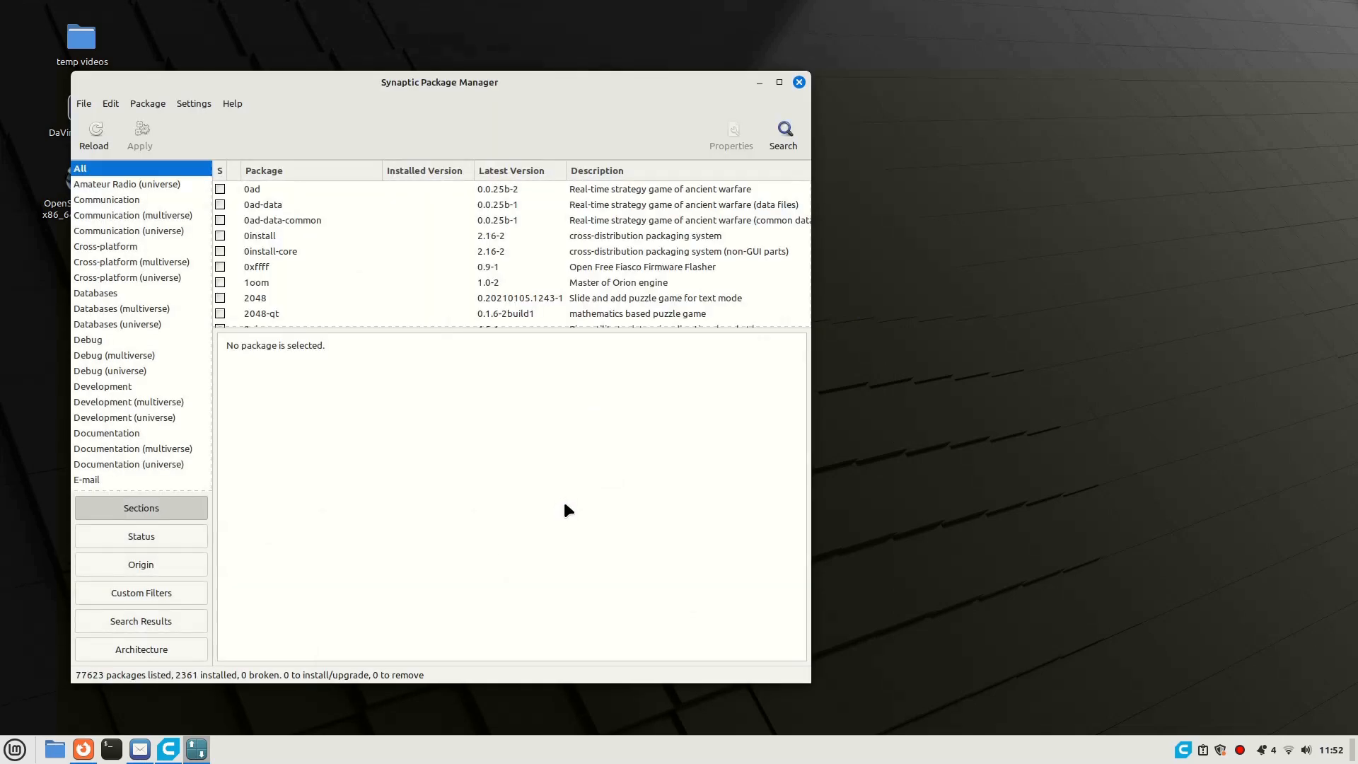
- Search the package descriptions and names for "cura"
{"action": "left_click", "coordinate": [783, 130]}
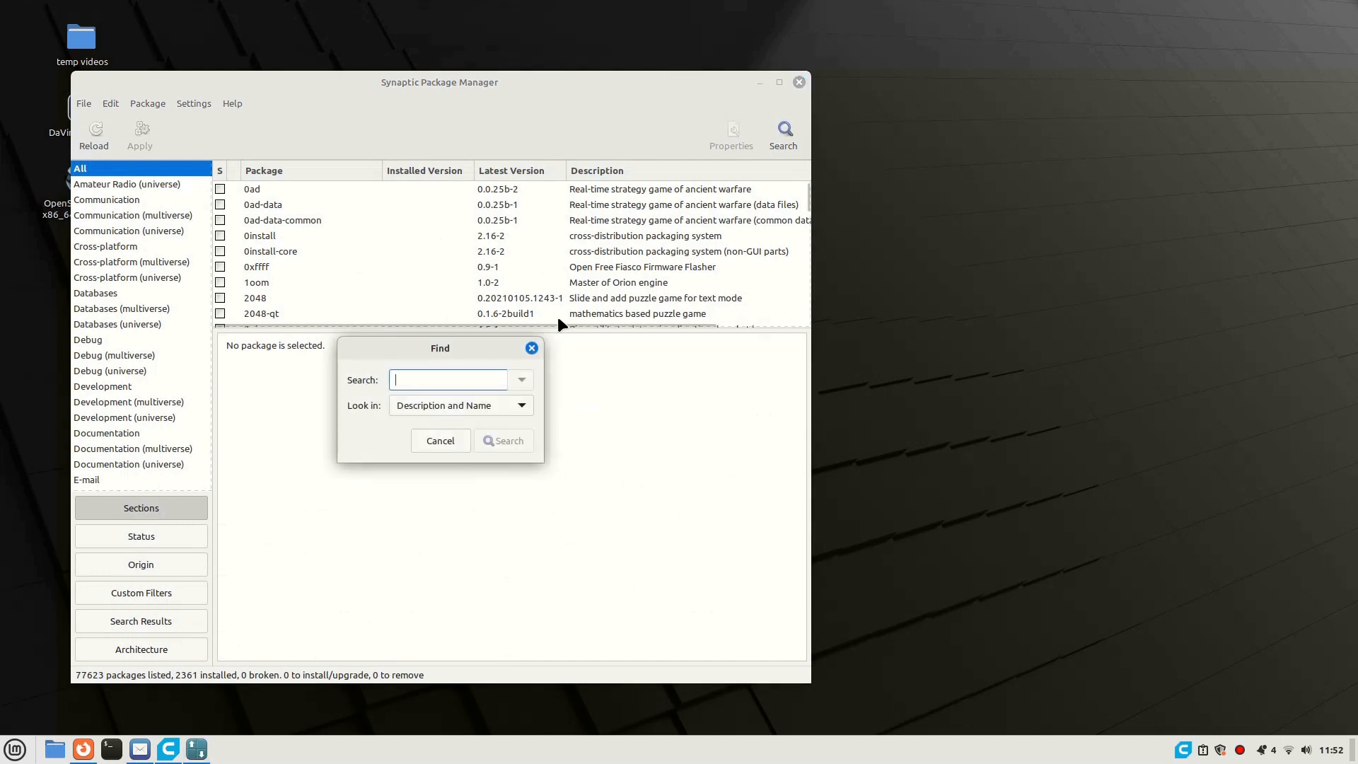
{"action": "type", "text": "cura"}
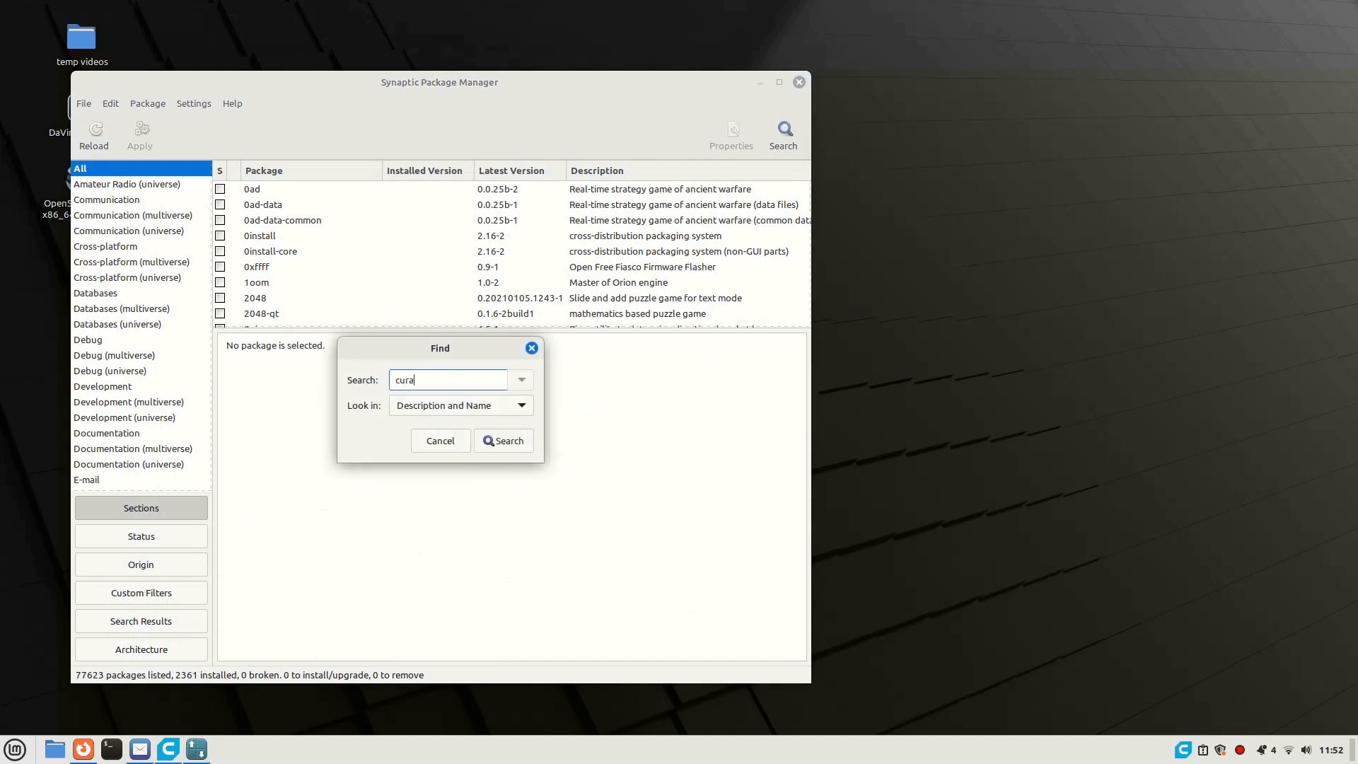
{"action": "left_click", "coordinate": [511, 442]}
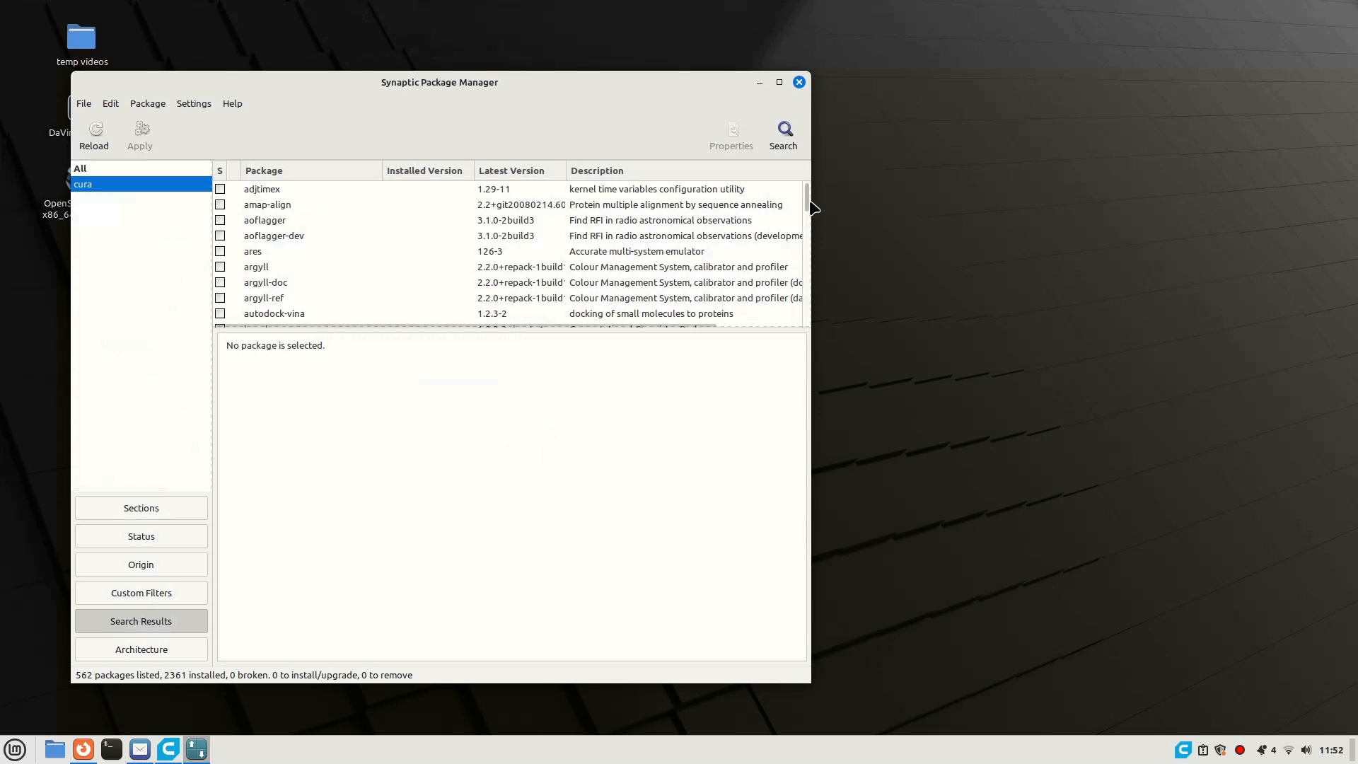
- Mark the cura package for reinstallation and quit Synaptic, discarding the marked change
{"action": "mouse_move", "coordinate": [812, 207]}
{"action": "left_mouse_down"}
{"action": "mouse_move", "coordinate": [808, 236]}
{"action": "mouse_move", "coordinate": [809, 206]}
{"action": "left_mouse_up"}
{"action": "scroll", "coordinate": [370, 283], "scroll_direction": "down", "scroll_amount": 2}
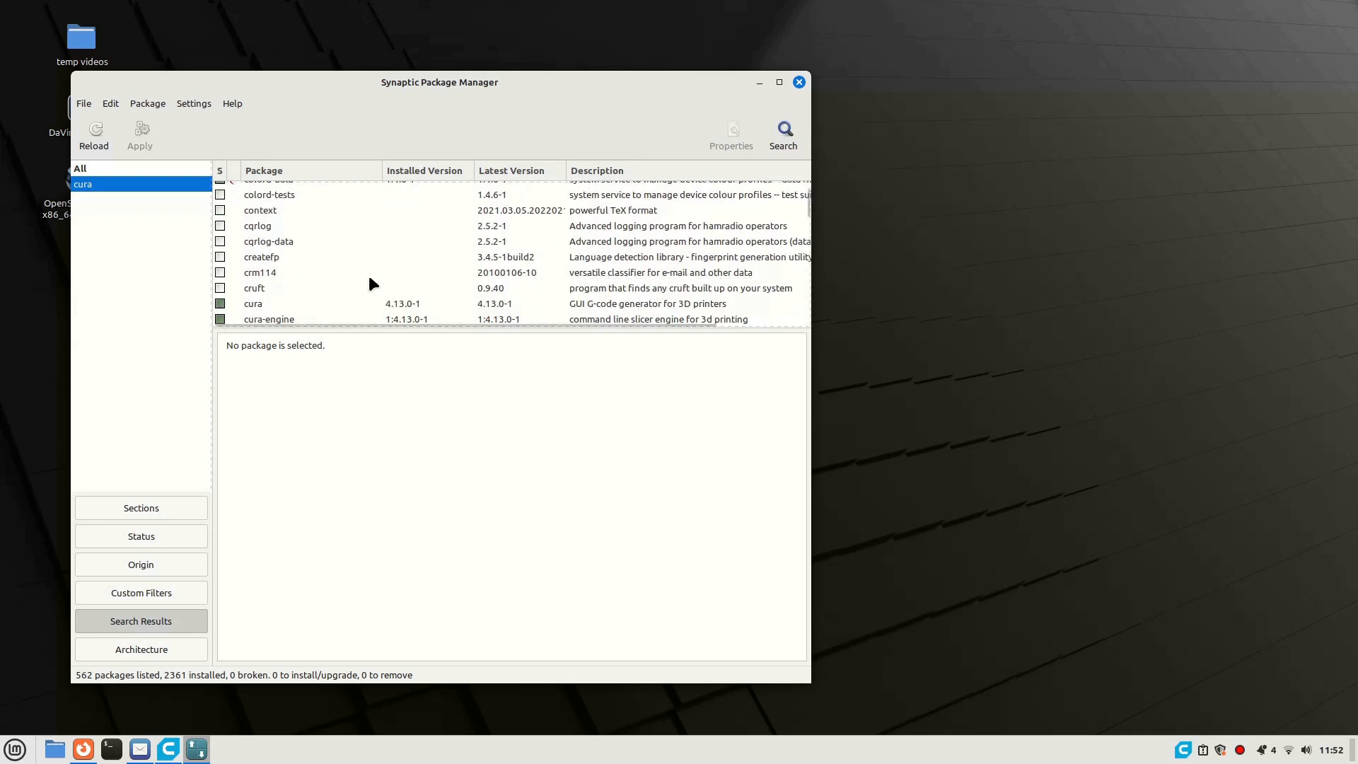
{"action": "scroll", "coordinate": [368, 285], "scroll_direction": "down", "scroll_amount": 1}
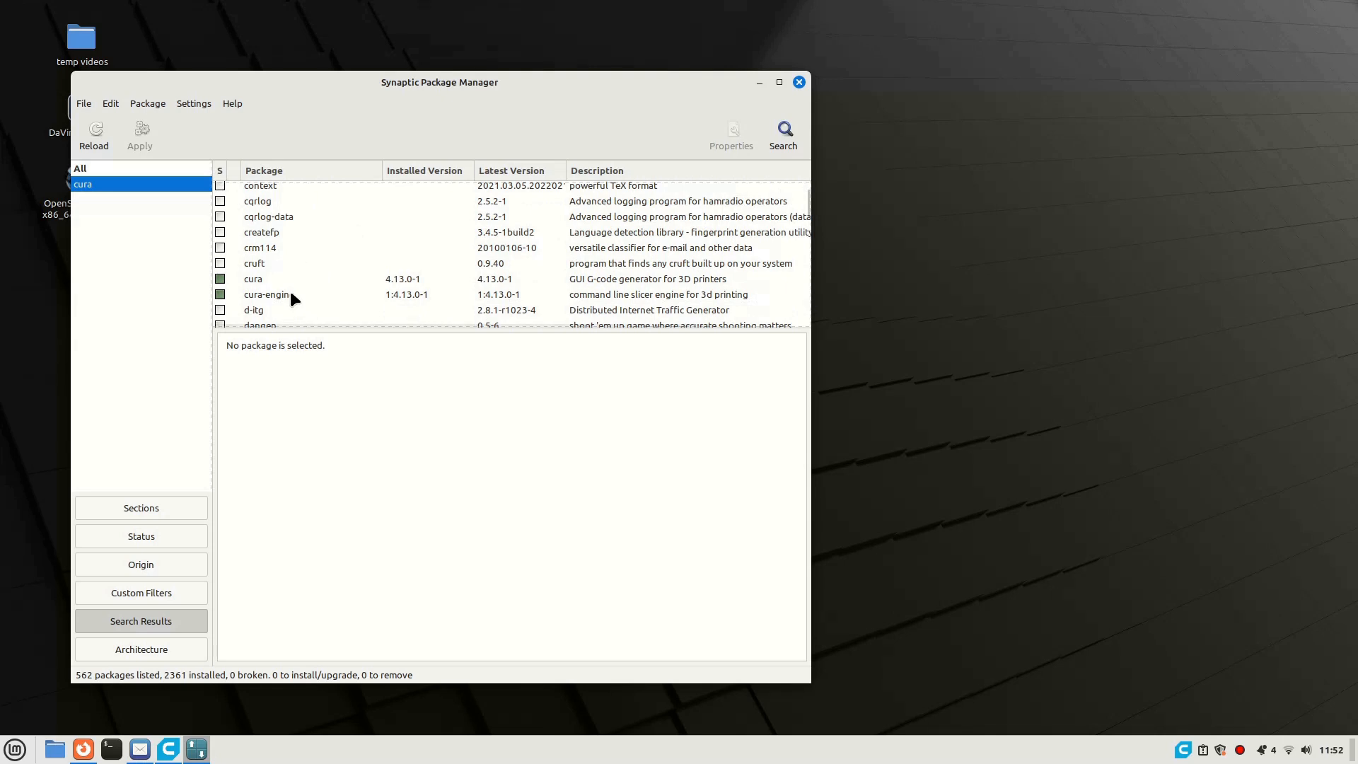
{"action": "left_click", "coordinate": [222, 281]}
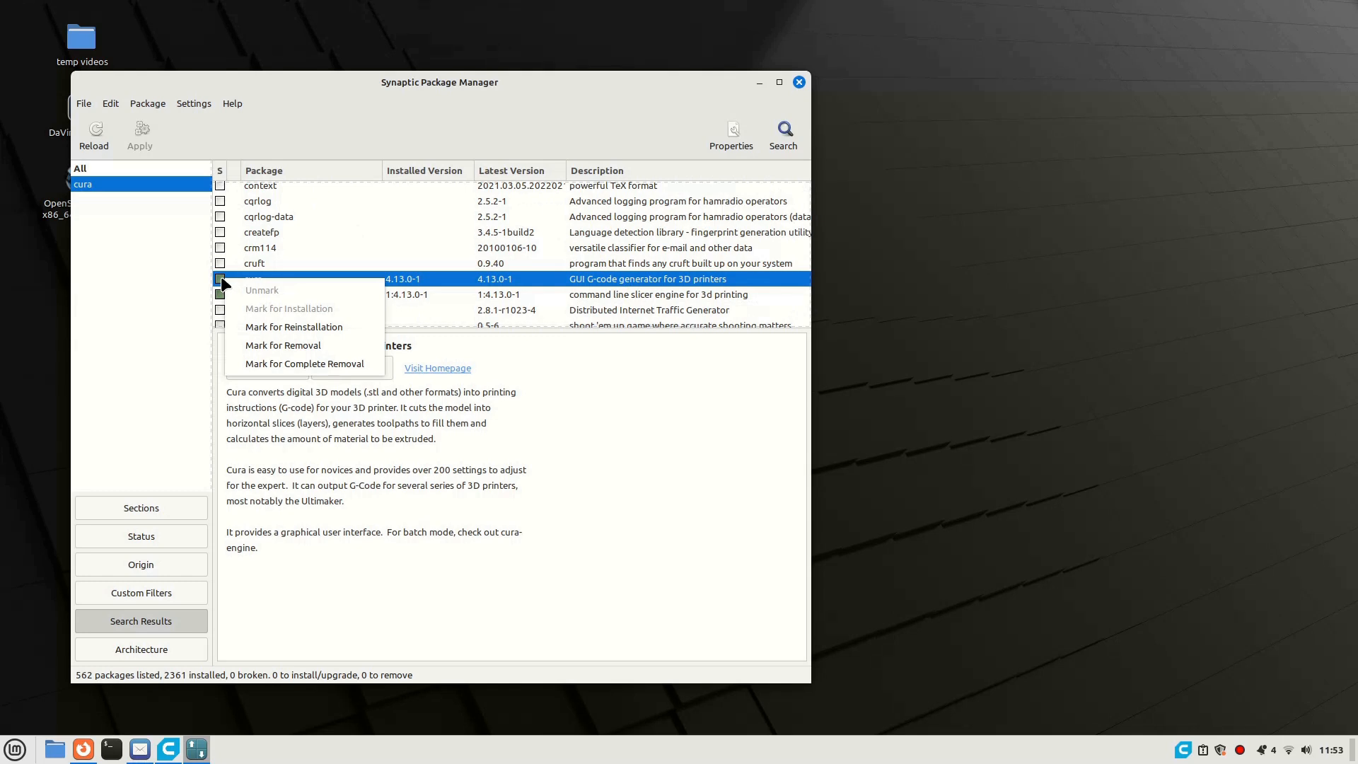
{"action": "left_click", "coordinate": [292, 327]}
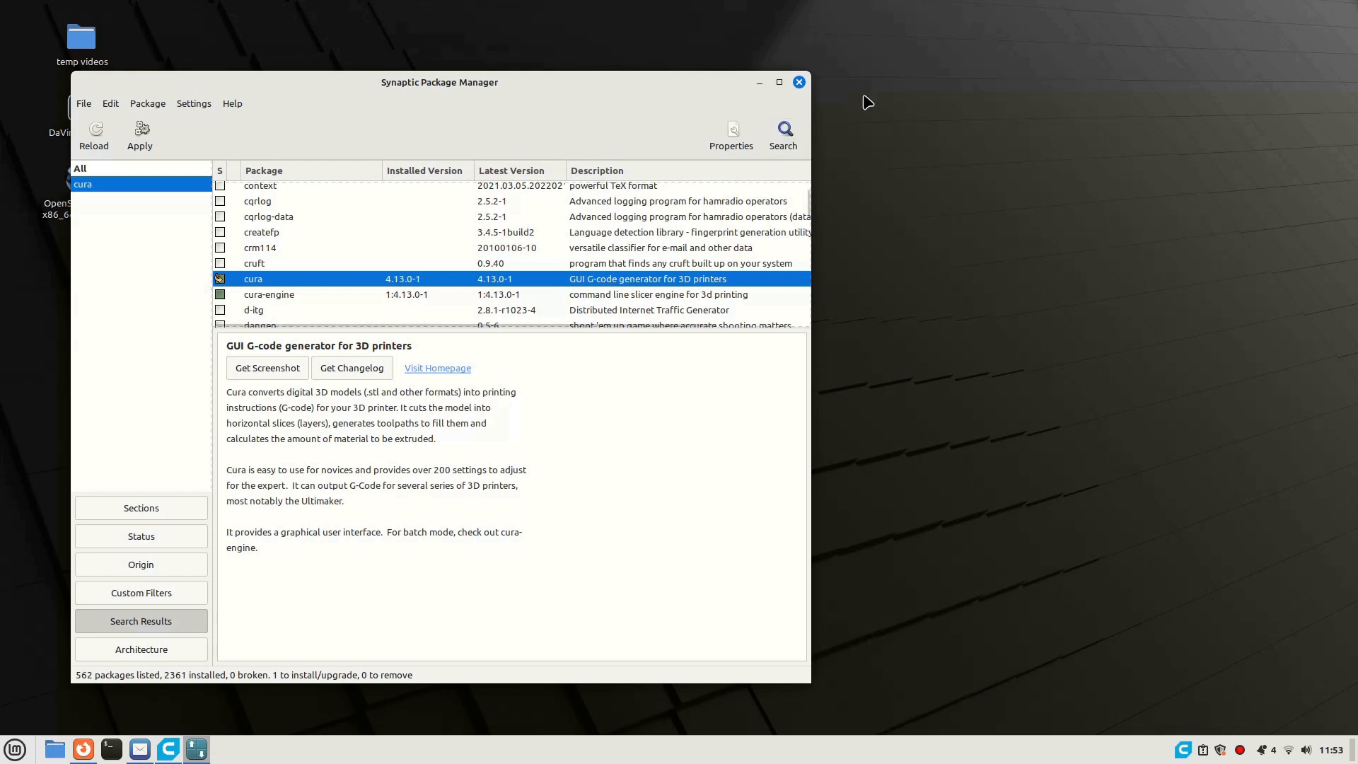
{"action": "left_click", "coordinate": [799, 83]}
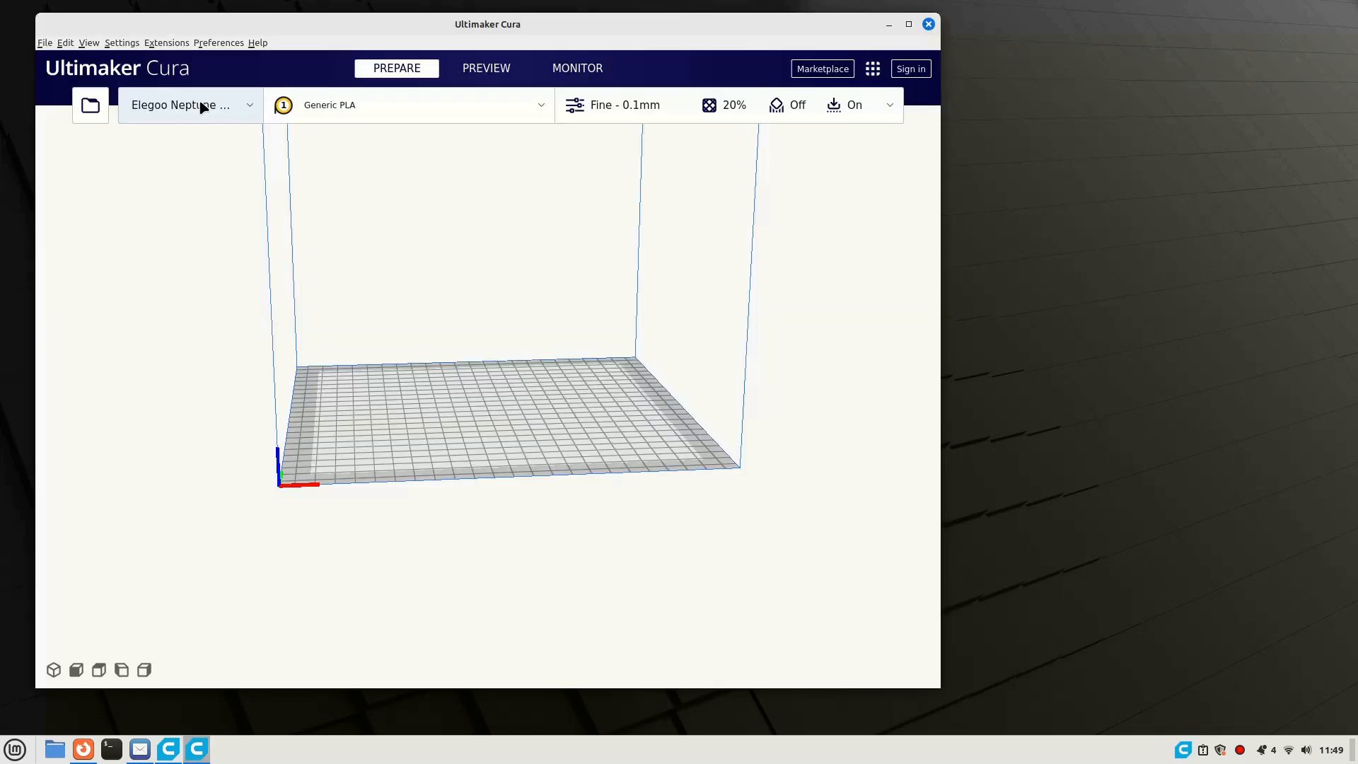
- Switch to Ultimaker Cura and start adding a non-networked printer, choosing Custom FFF printer from the Custom group
{"action": "left_click", "coordinate": [203, 104]}
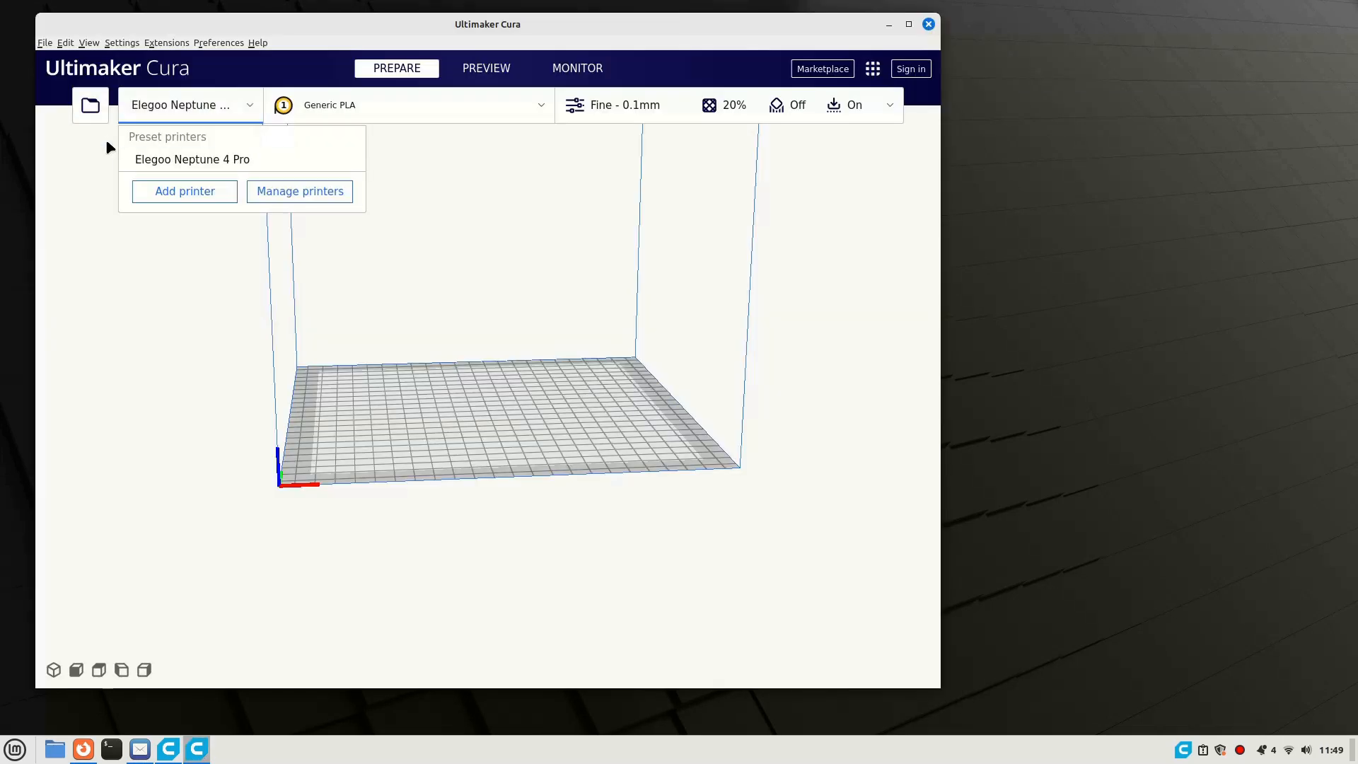
{"action": "left_click", "coordinate": [187, 194]}
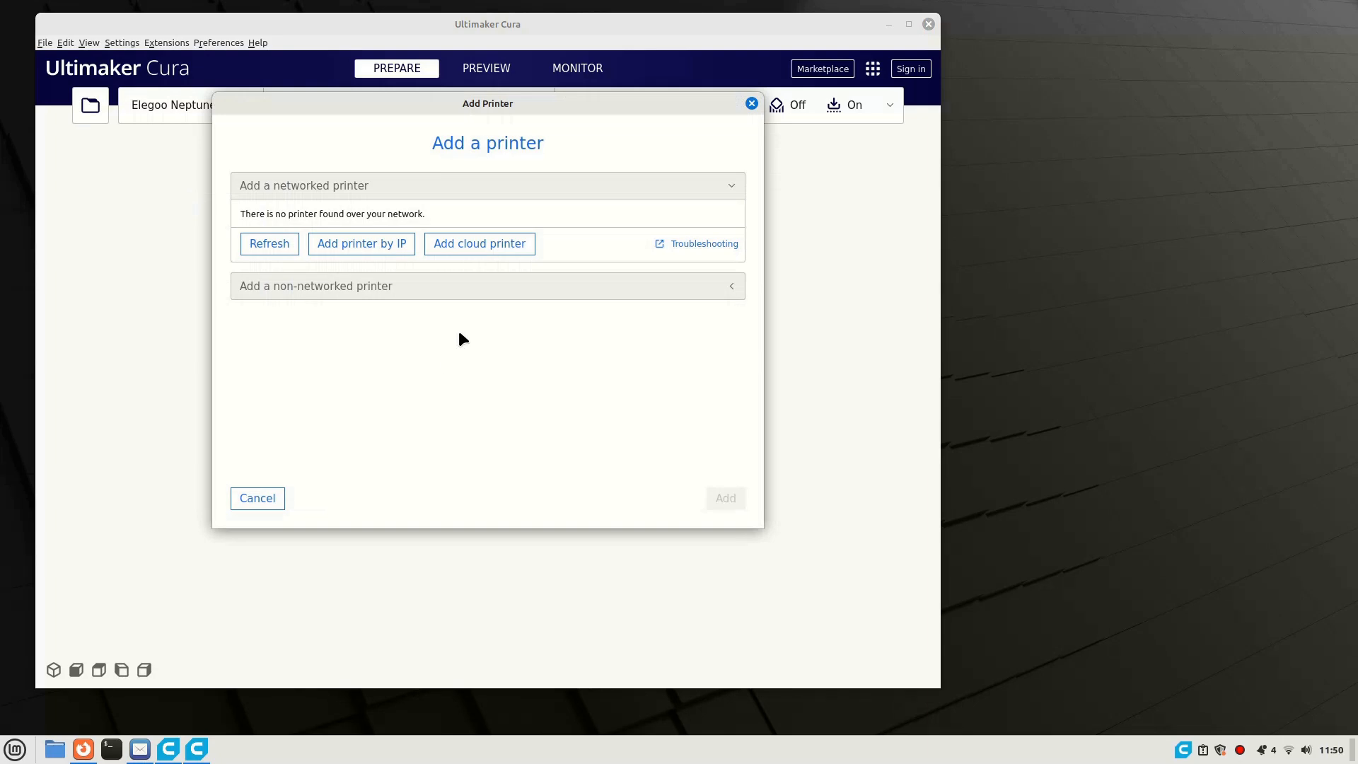
{"action": "left_click", "coordinate": [439, 292]}
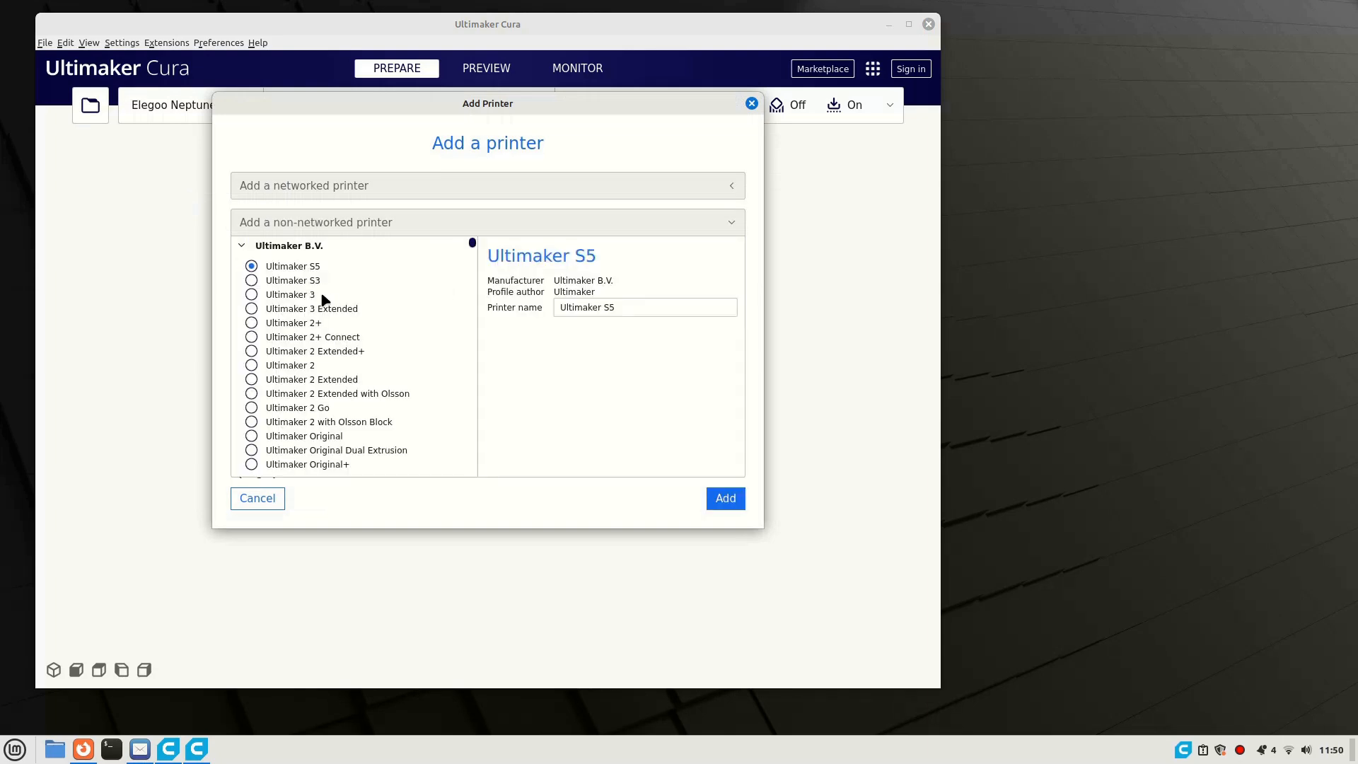
{"action": "scroll", "coordinate": [375, 316], "scroll_direction": "down", "scroll_amount": 1}
{"action": "scroll", "coordinate": [375, 316], "scroll_direction": "down", "scroll_amount": 3}
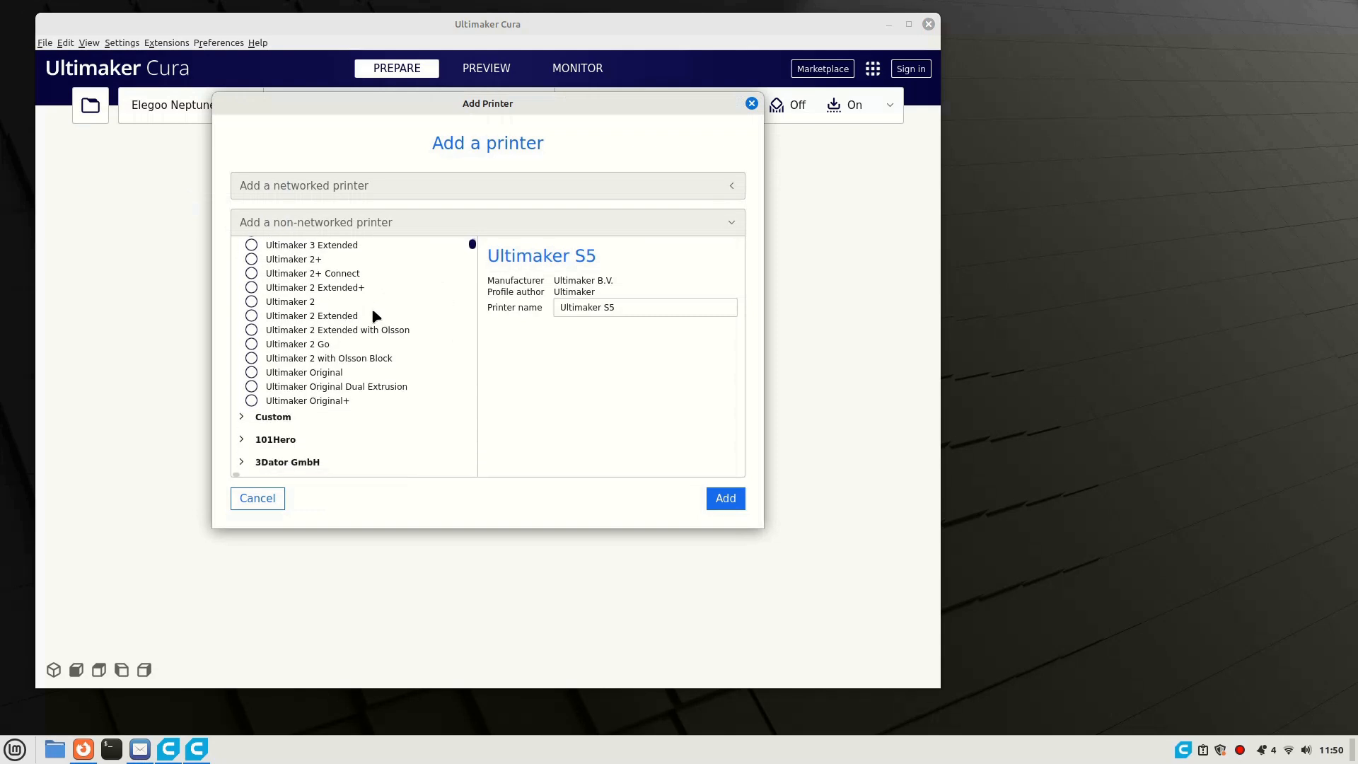
{"action": "scroll", "coordinate": [375, 316], "scroll_direction": "down", "scroll_amount": 3}
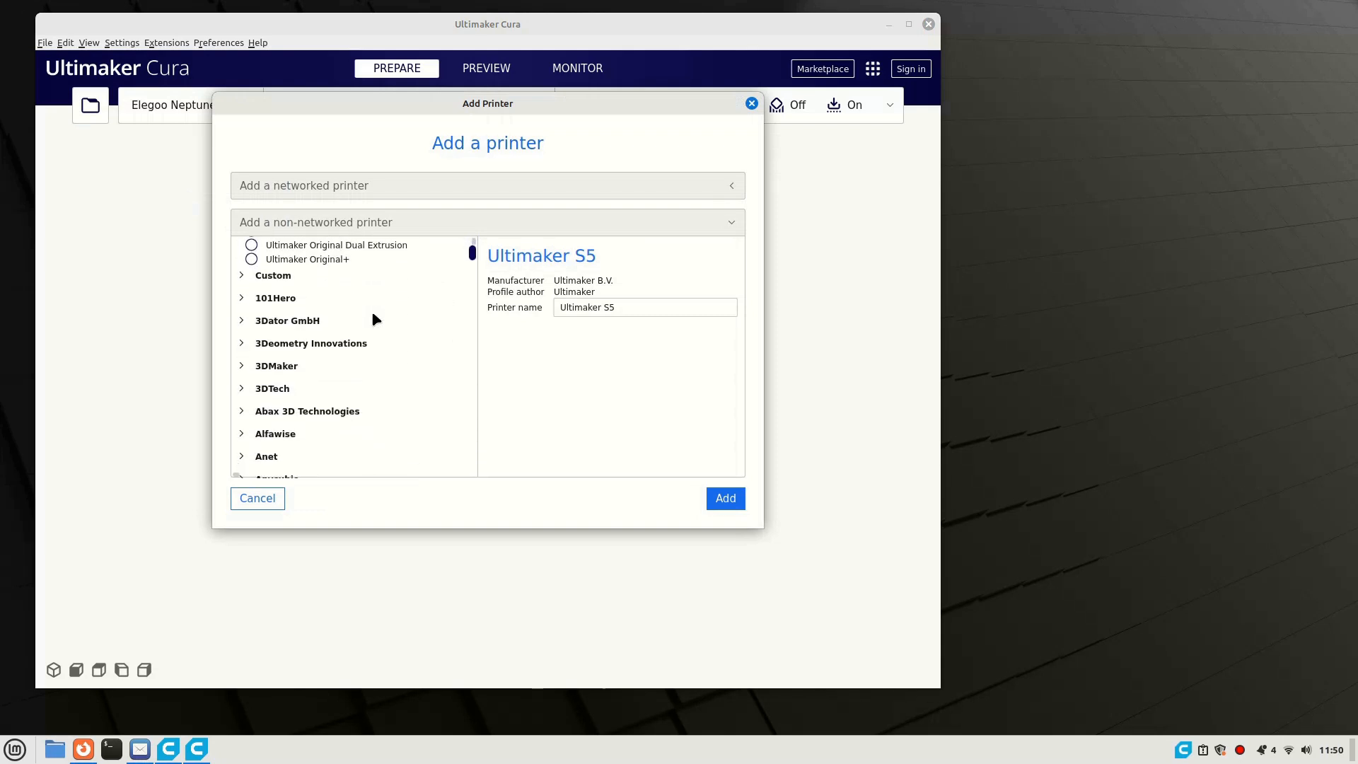
{"action": "mouse_move", "coordinate": [472, 256]}
{"action": "left_mouse_down"}
{"action": "mouse_move", "coordinate": [479, 317]}
{"action": "mouse_move", "coordinate": [479, 247]}
{"action": "left_mouse_up"}
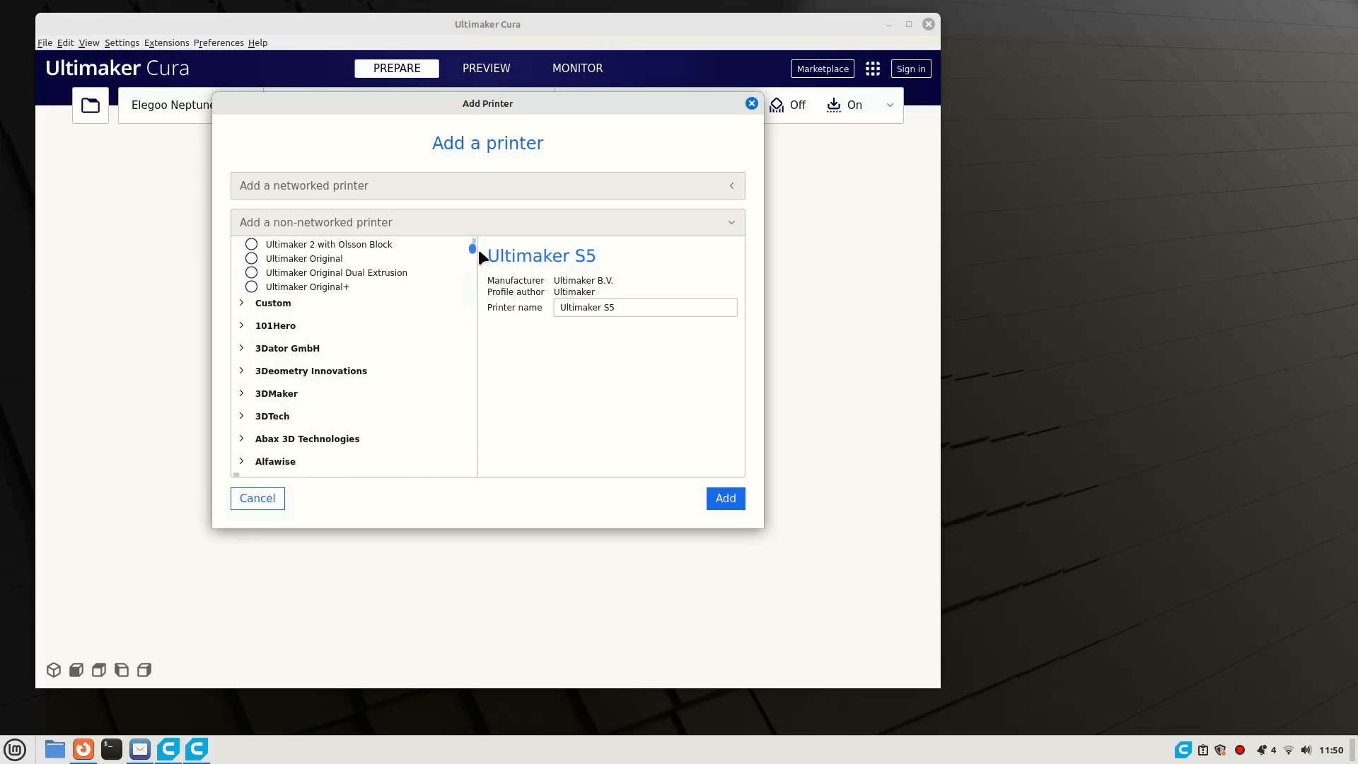
{"action": "left_click", "coordinate": [291, 306]}
- Name the custom printer Elegoo Neptune 4 Pro, add it, and check its Extruder 1 machine settings
{"action": "left_click", "coordinate": [570, 313]}
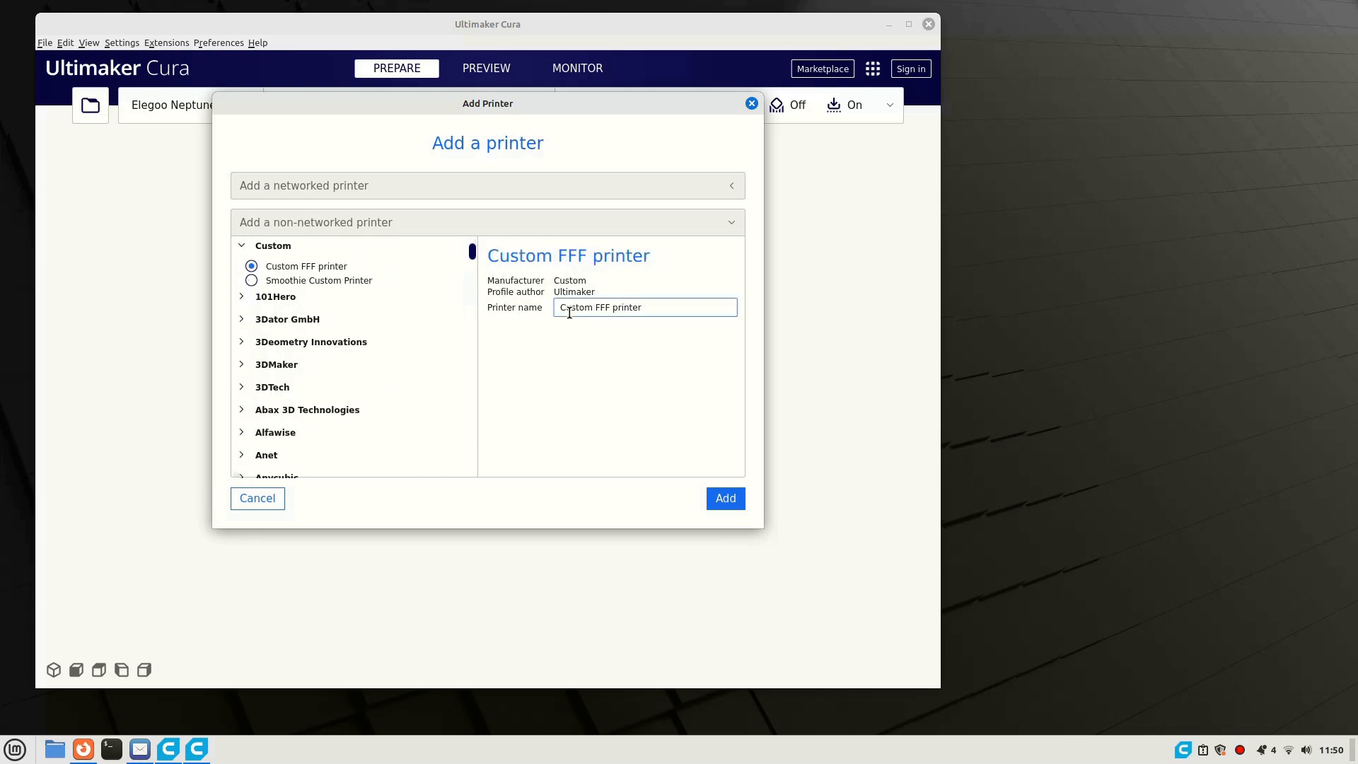
{"action": "left_click_drag", "start_coordinate": [684, 305], "coordinate": [520, 311]}
{"action": "type", "text": "Elegoo Neptune 4"}
{"action": "left_click", "coordinate": [731, 503]}
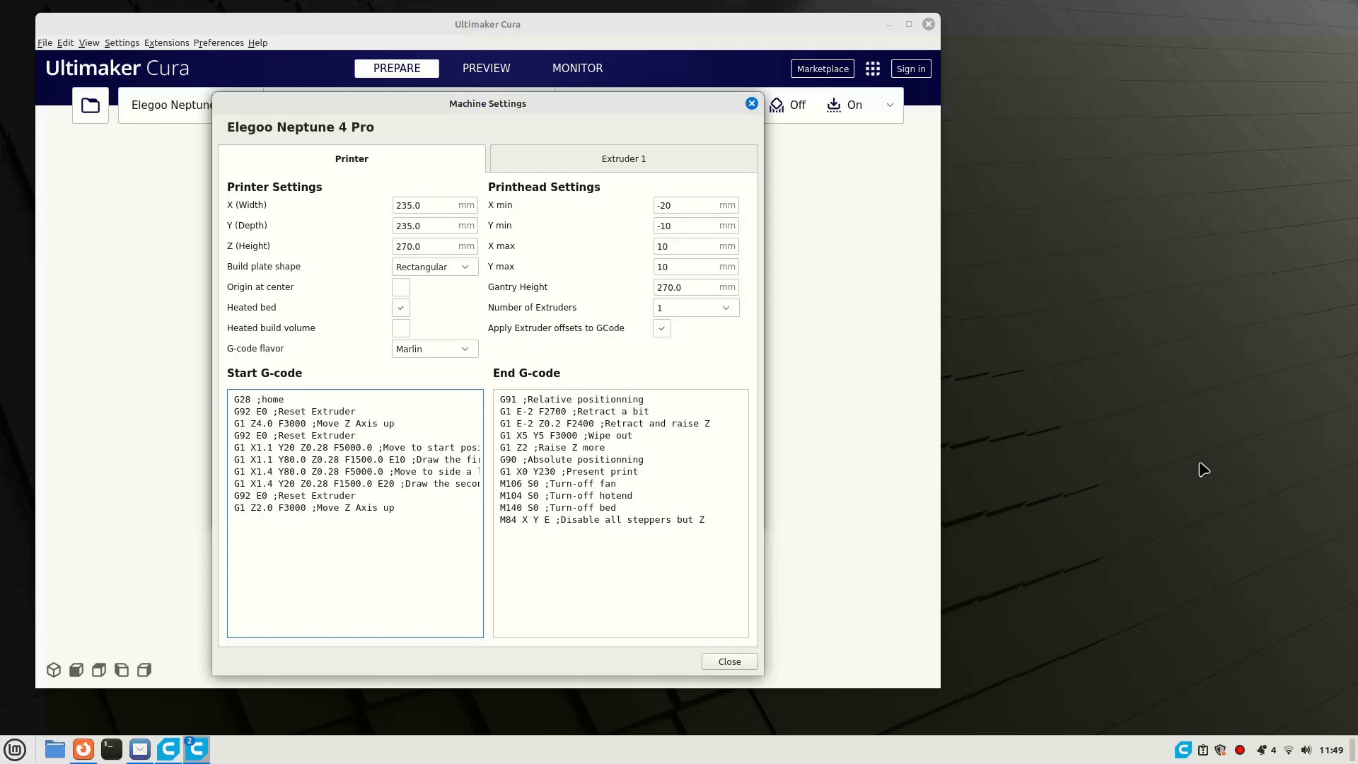
{"action": "left_click", "coordinate": [620, 163]}
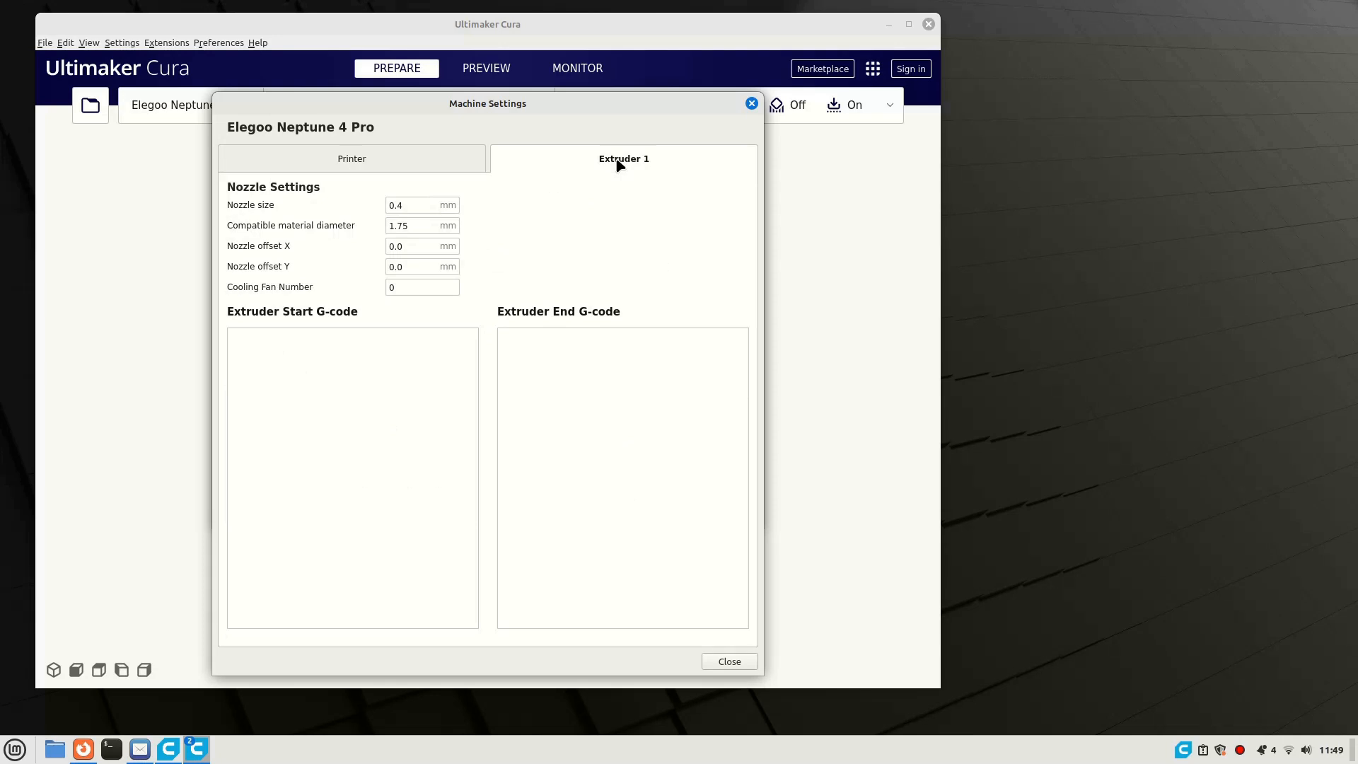
{"action": "left_click", "coordinate": [752, 104]}
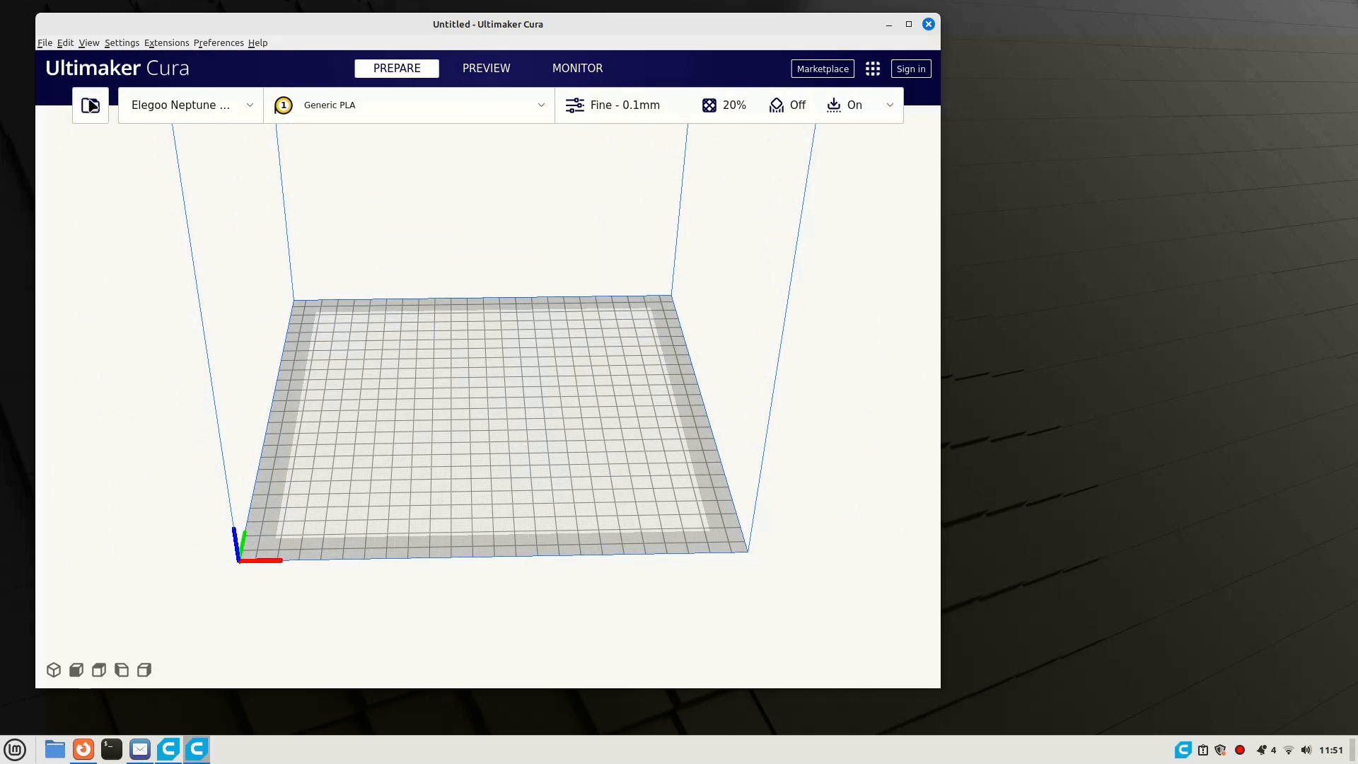
- Load the model file Daring Snaget-Kup(1).stl from the Downloads folder onto the build plate
{"action": "left_click", "coordinate": [89, 106]}
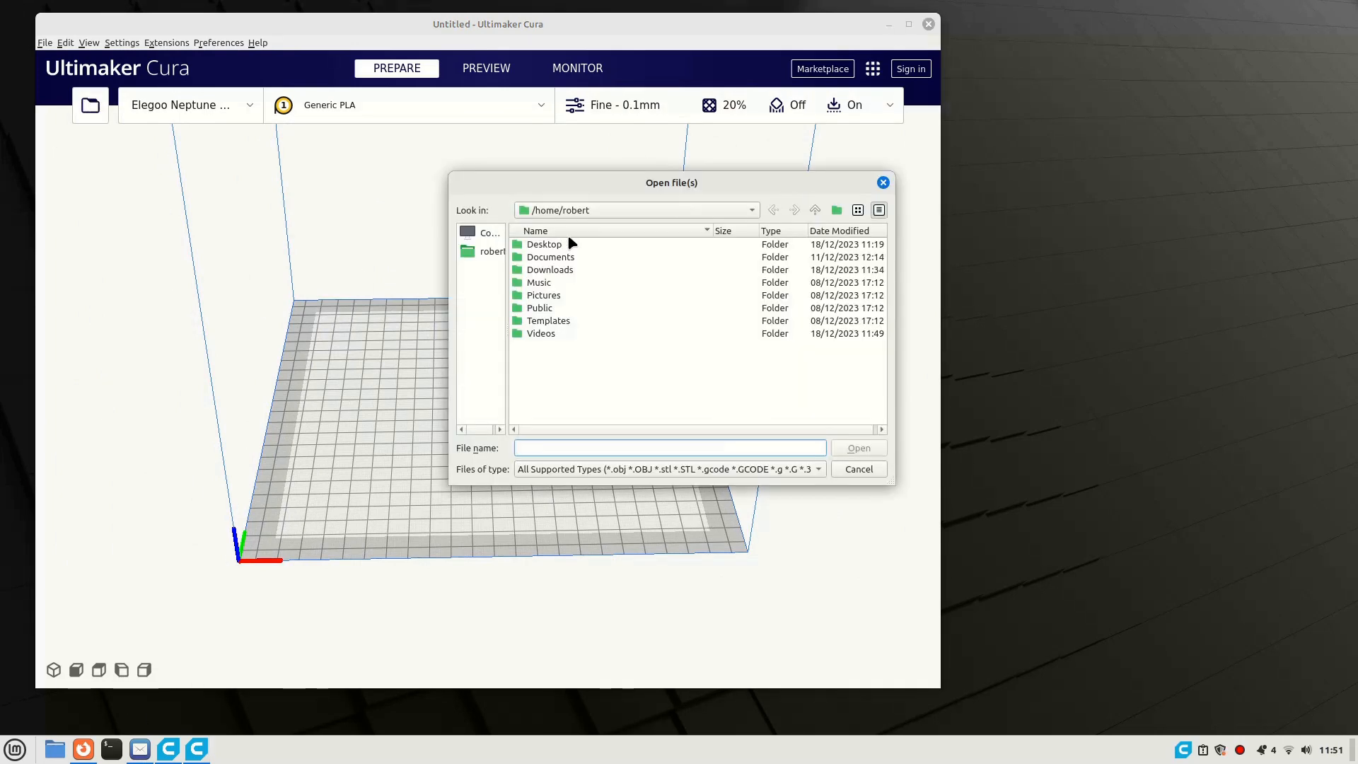
{"action": "left_click", "coordinate": [568, 270]}
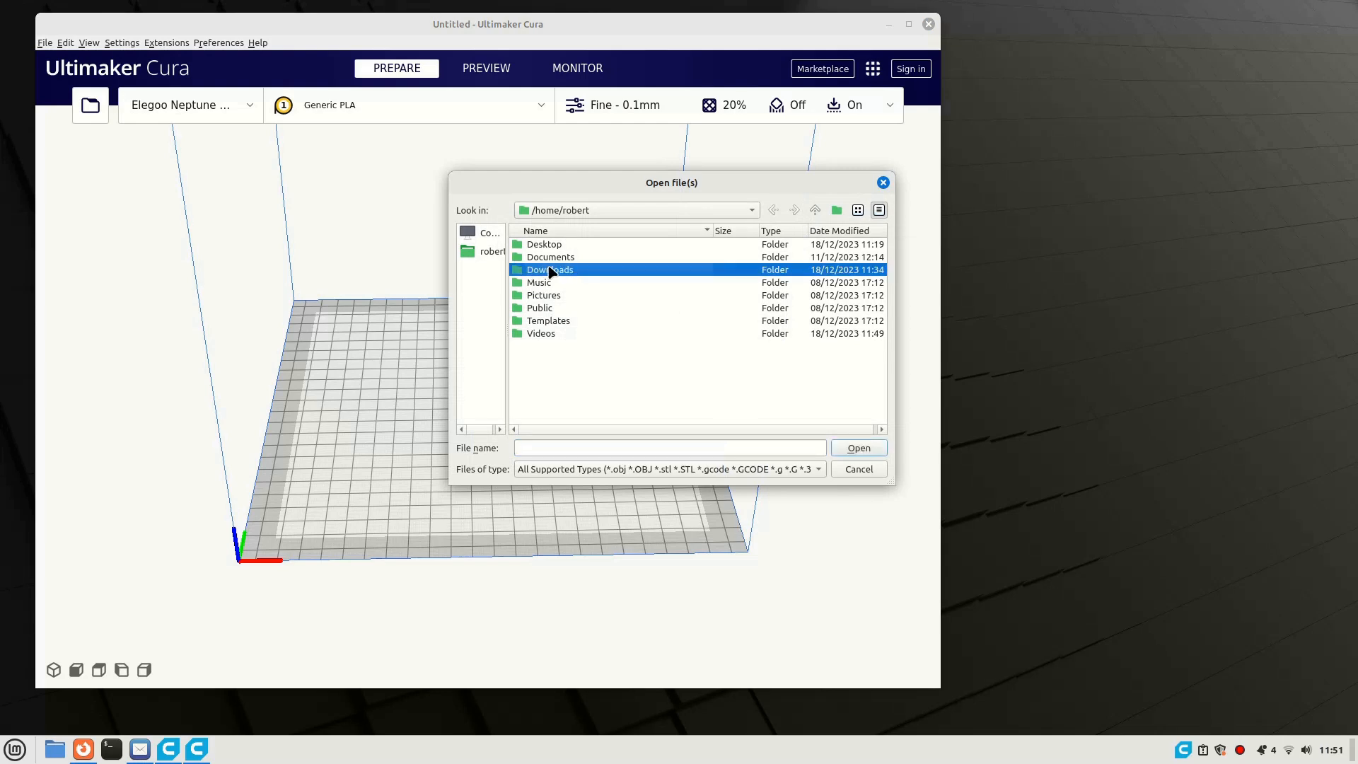
{"action": "double_click", "coordinate": [551, 272]}
{"action": "left_click", "coordinate": [592, 272]}
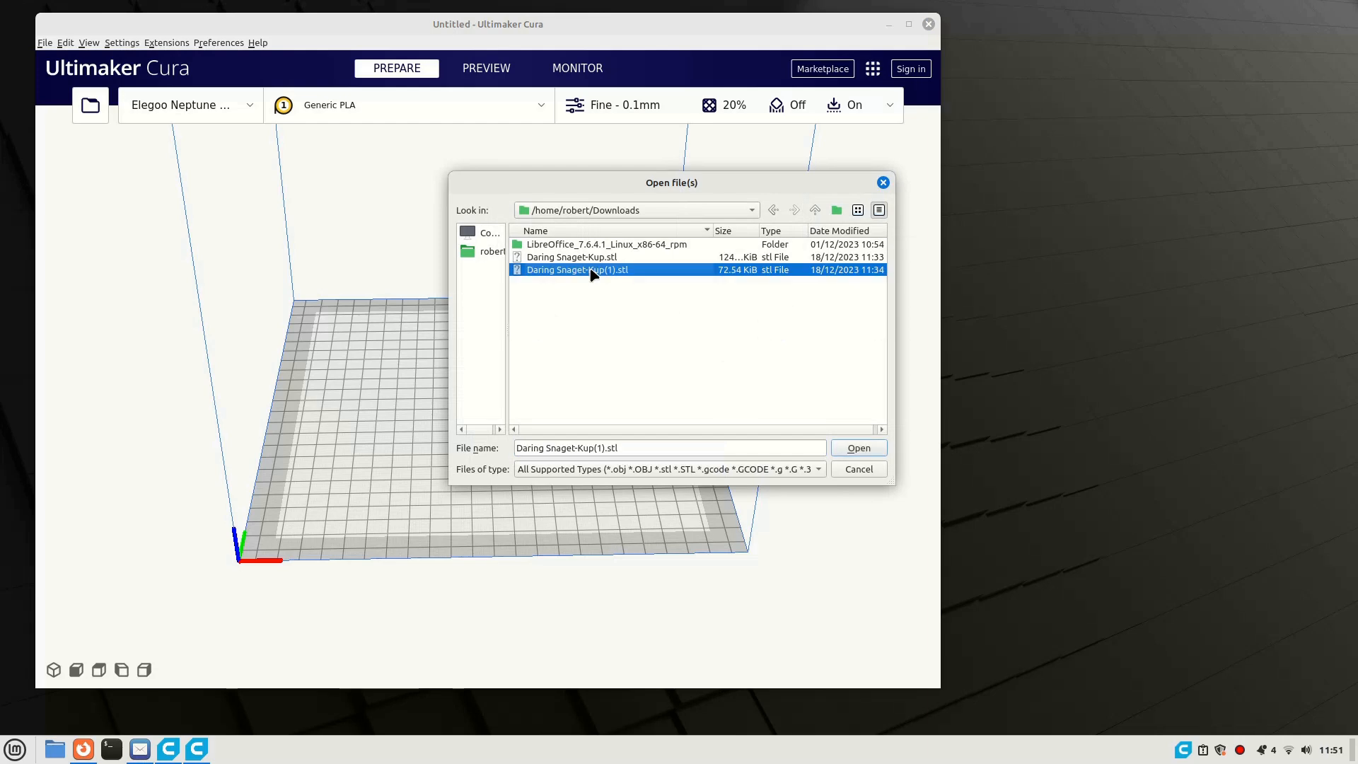
{"action": "left_click", "coordinate": [859, 448]}
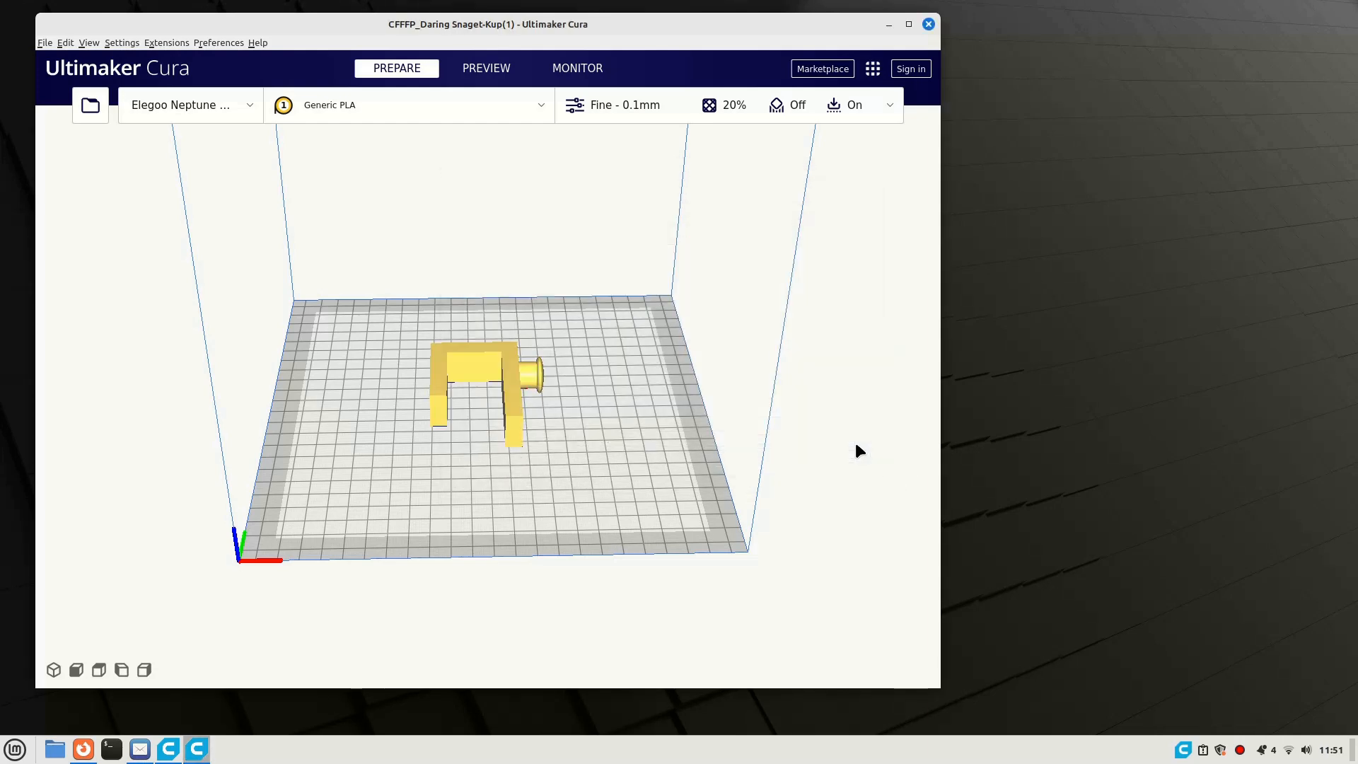
- Review the print settings down to the build plate adhesion type and slice the loaded model
{"action": "mouse_move", "coordinate": [570, 465]}
{"action": "right_mouse_down"}
{"action": "mouse_move", "coordinate": [381, 488]}
{"action": "mouse_move", "coordinate": [500, 506]}
{"action": "mouse_move", "coordinate": [561, 470]}
{"action": "right_mouse_up"}
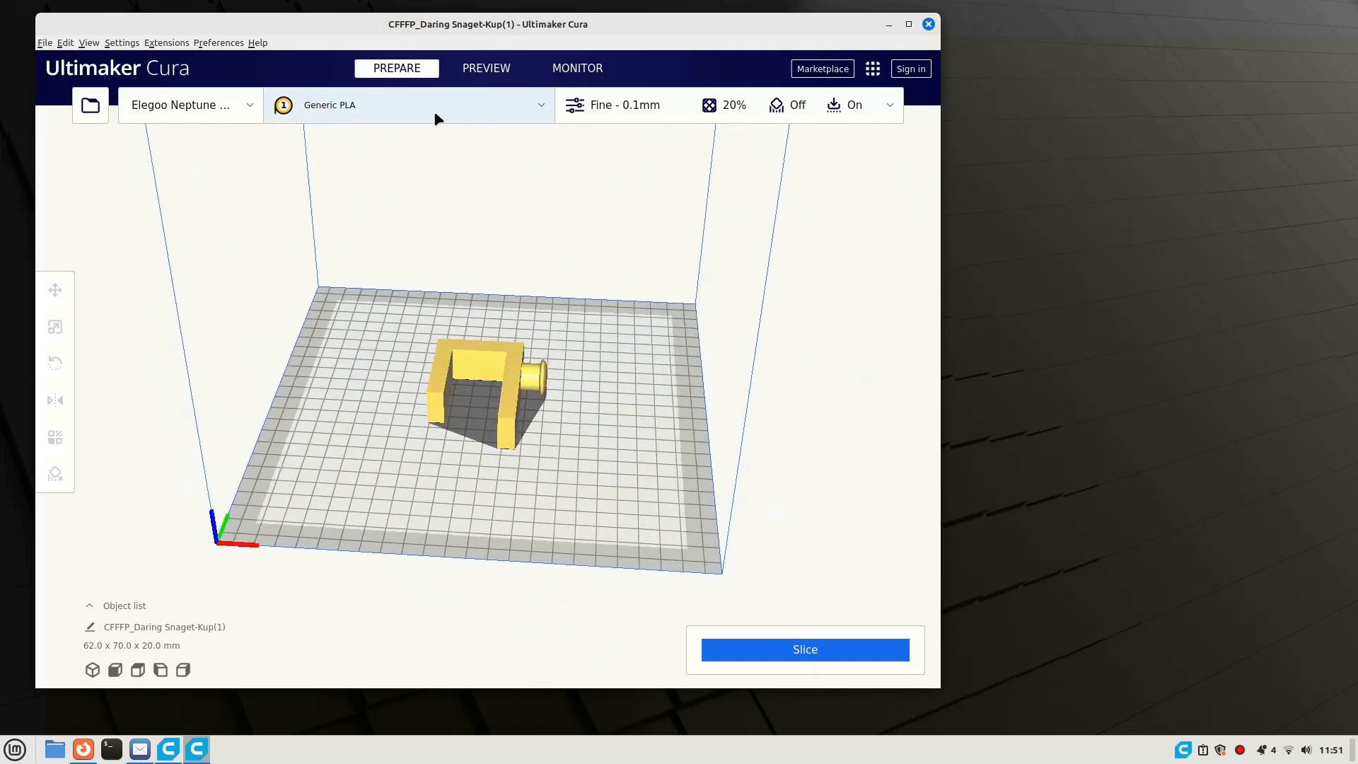
{"action": "left_click", "coordinate": [684, 111]}
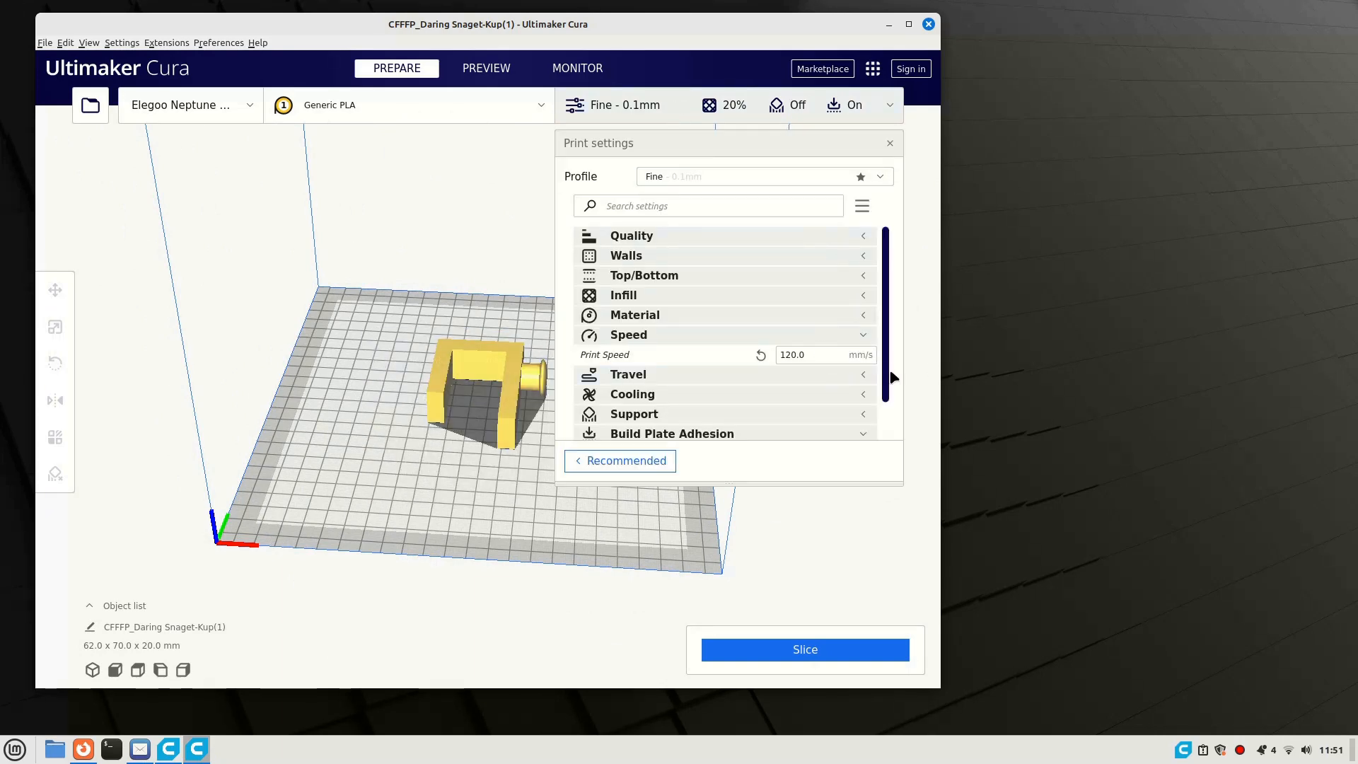
{"action": "scroll", "coordinate": [884, 396], "scroll_direction": "down", "scroll_amount": 2}
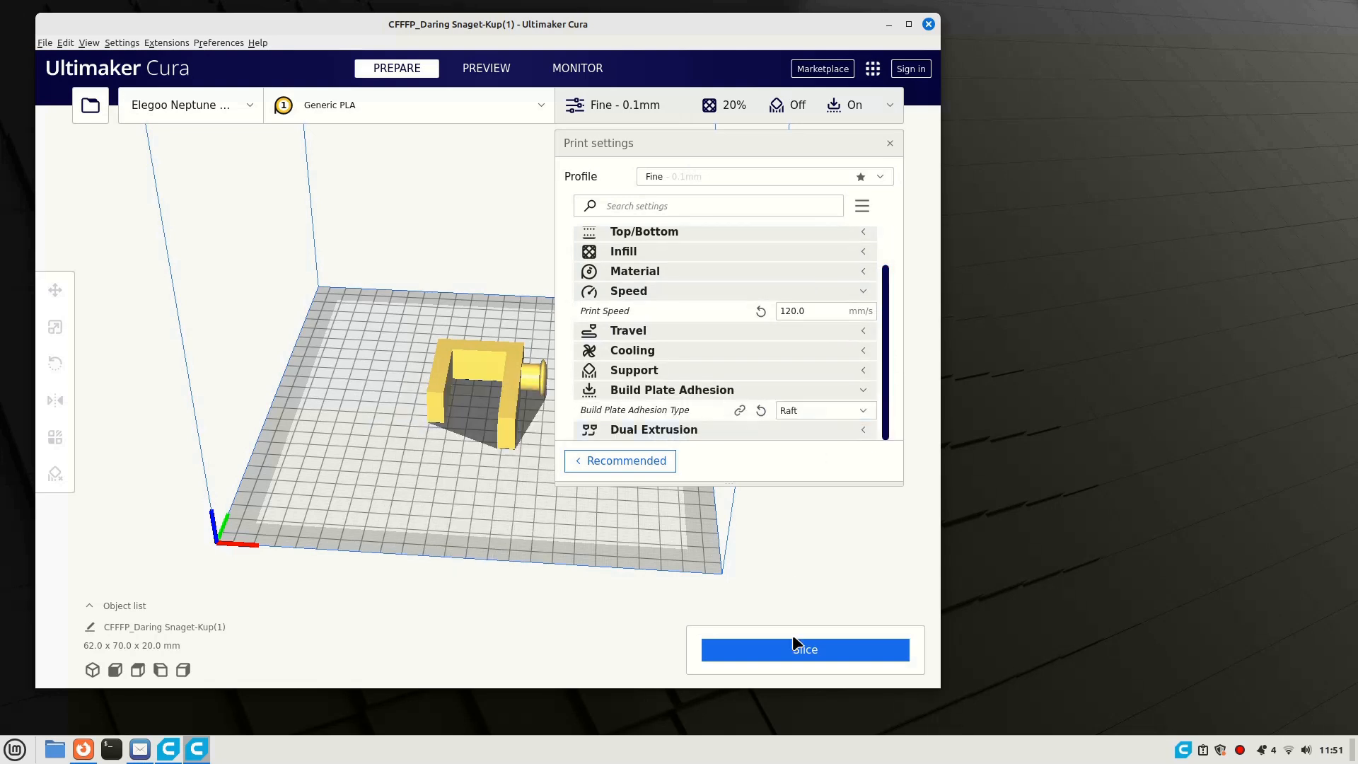
{"action": "left_click", "coordinate": [808, 650]}
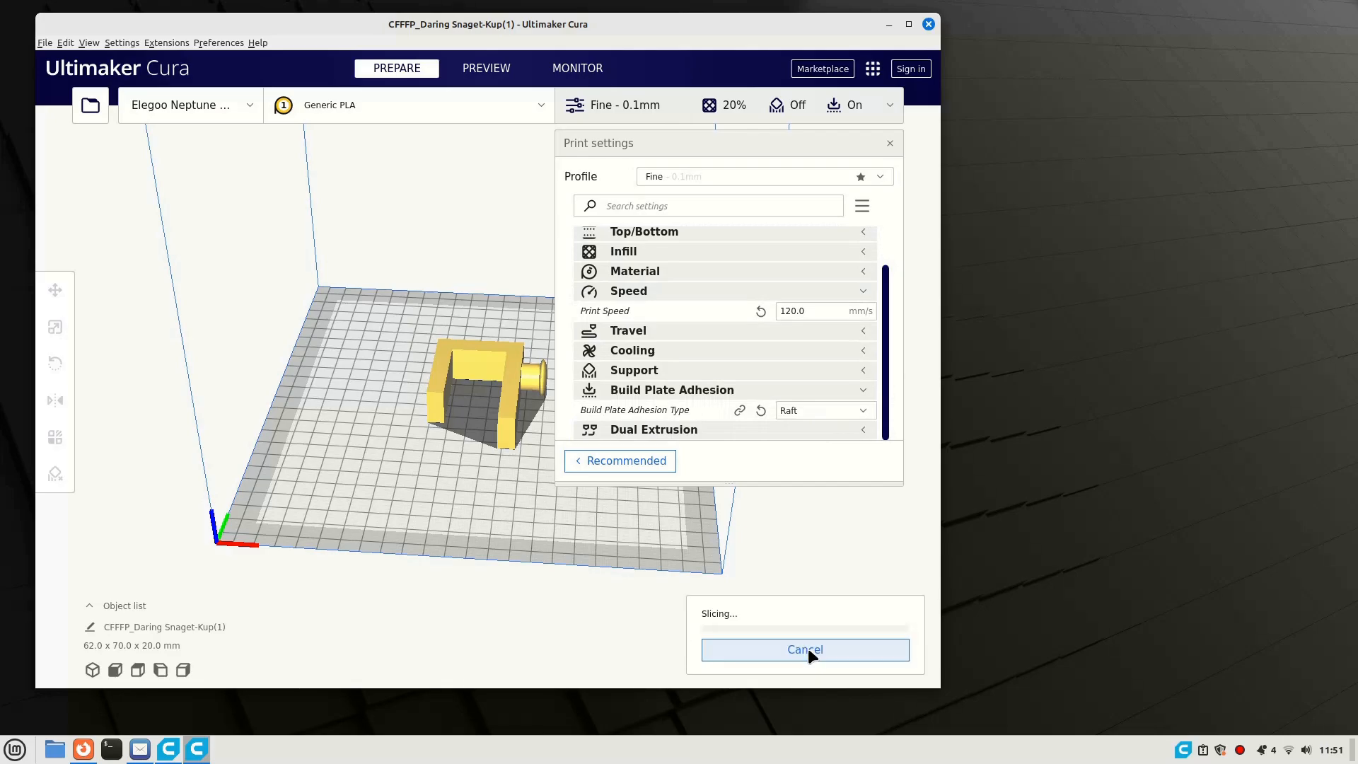